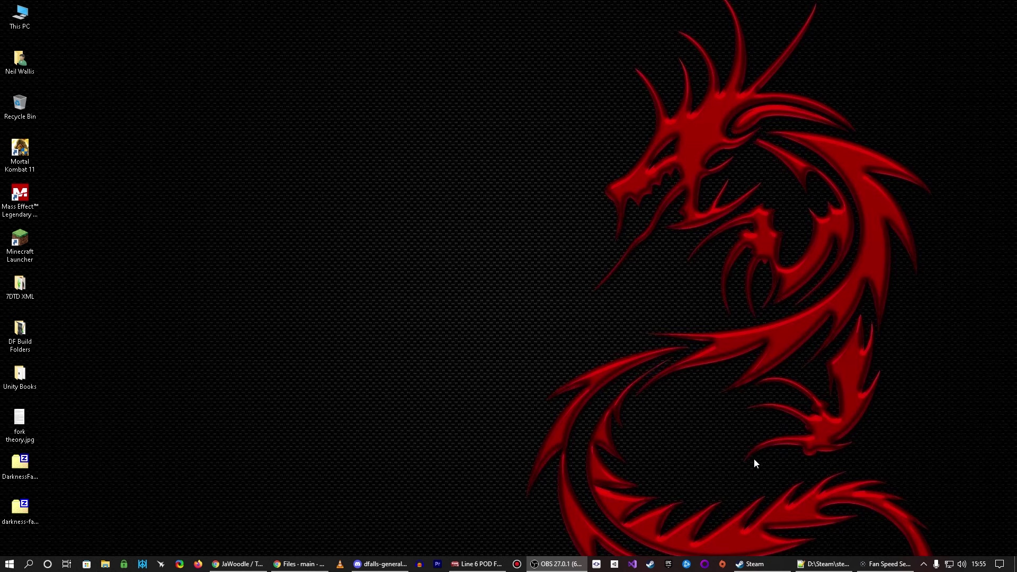
Open the 7 Days to Die install folder from its local files properties in Steam, leaving only the folder window in view.
click(752, 563)
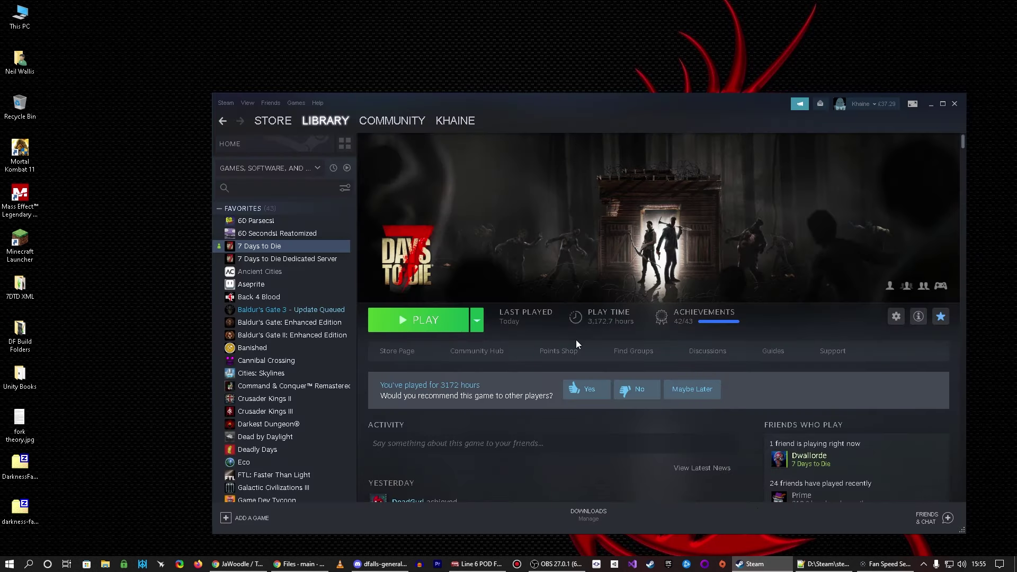
right_click(281, 254)
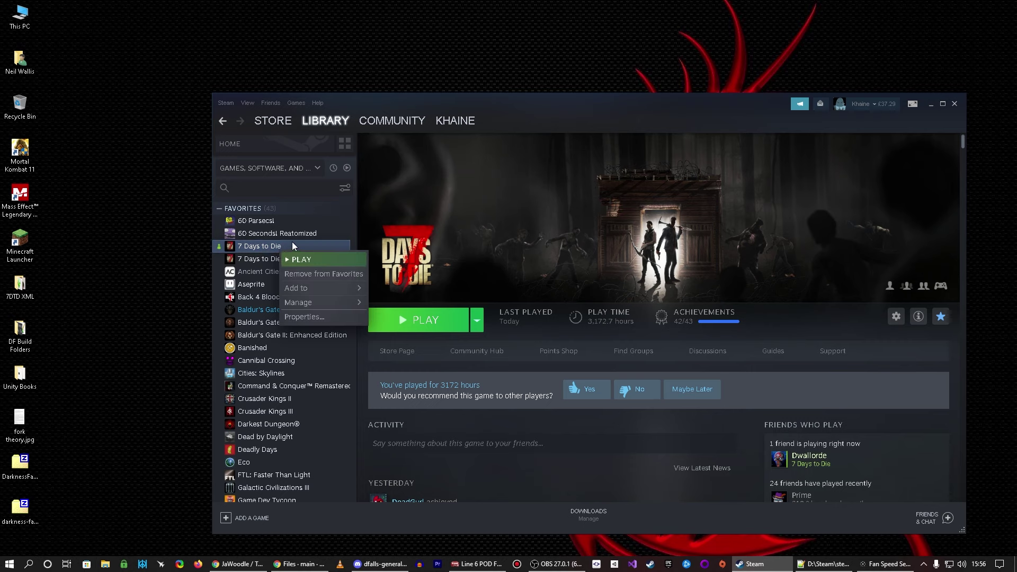
click(334, 316)
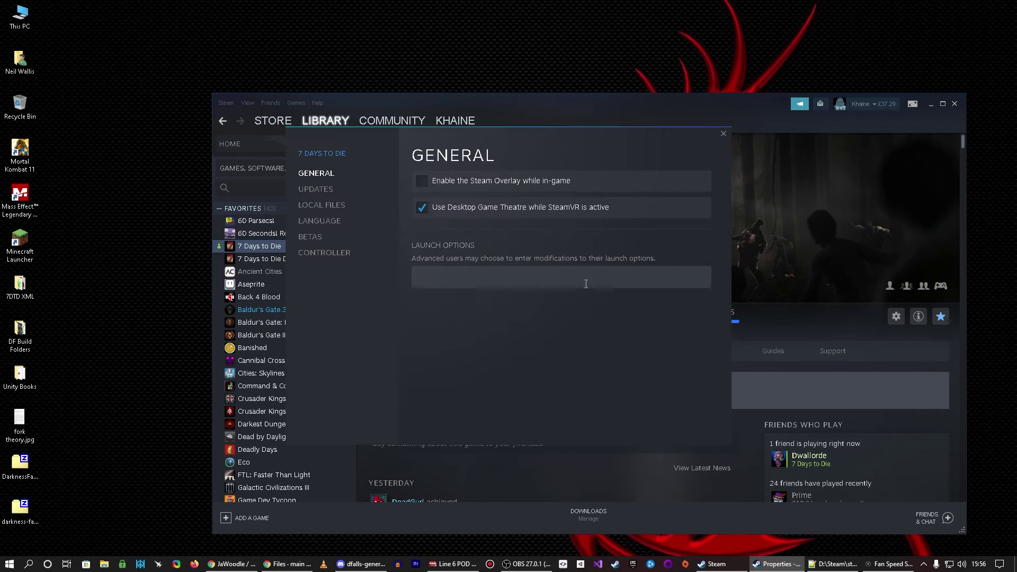
click(335, 206)
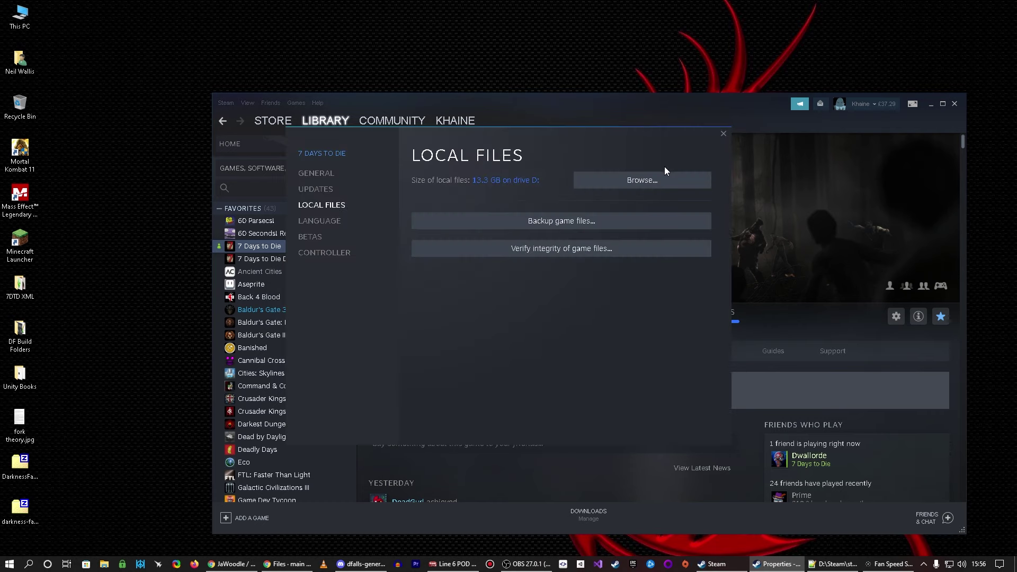
click(662, 180)
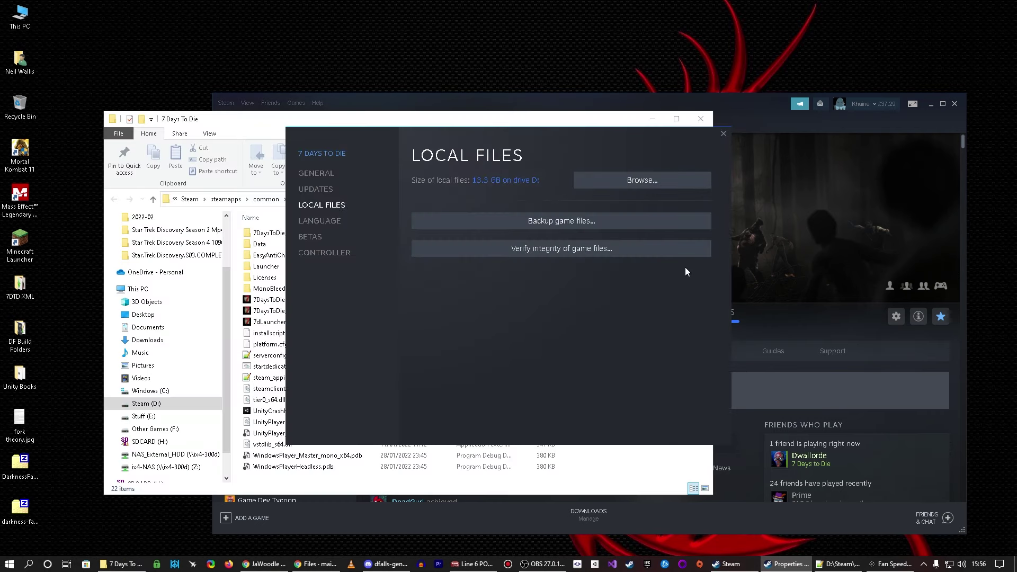
click(723, 133)
click(931, 104)
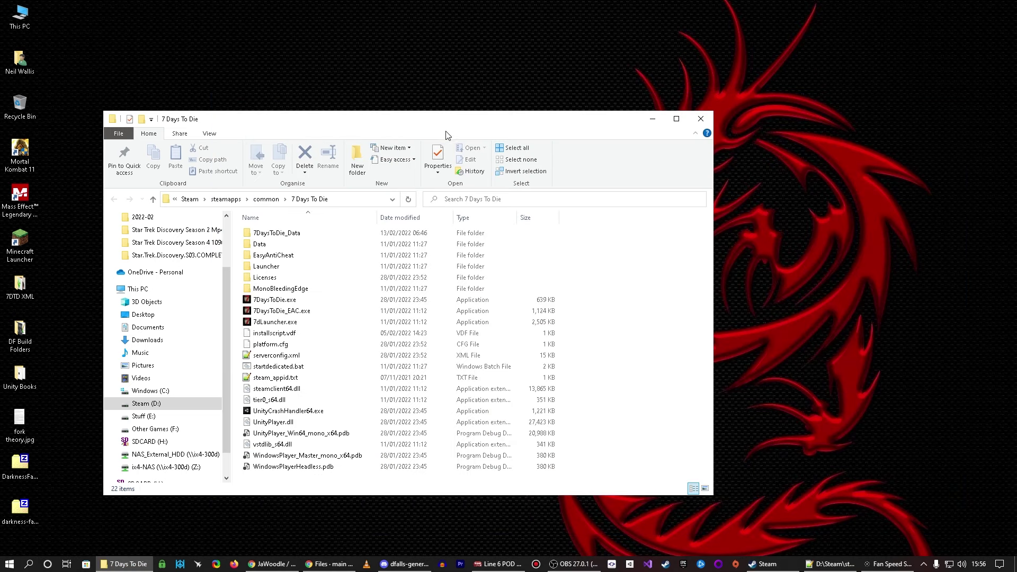
drag(446, 134, 558, 134)
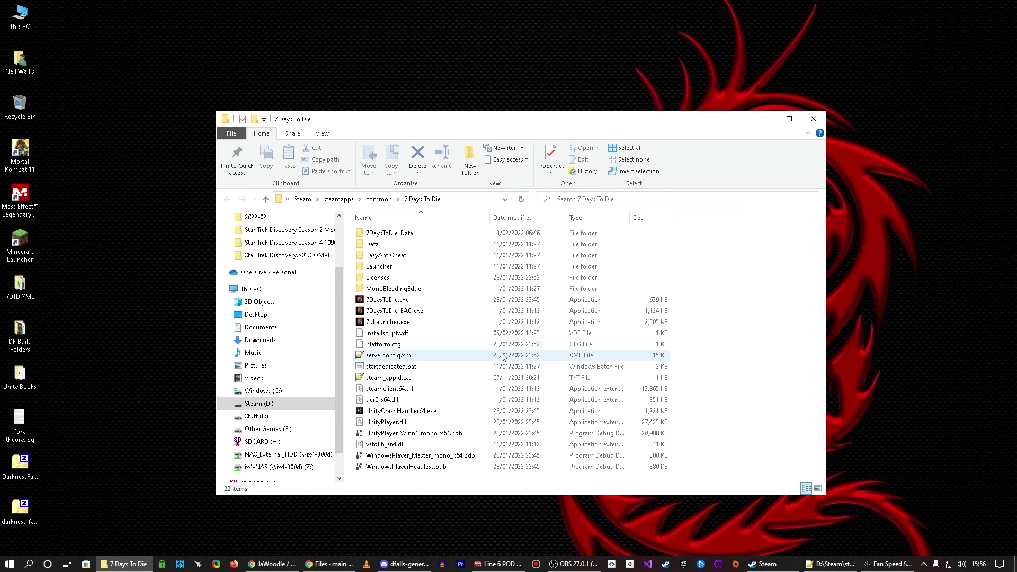
Copy the 7 Days To Die folder from the Steam common folder to the root of Steam (D:).
click(379, 199)
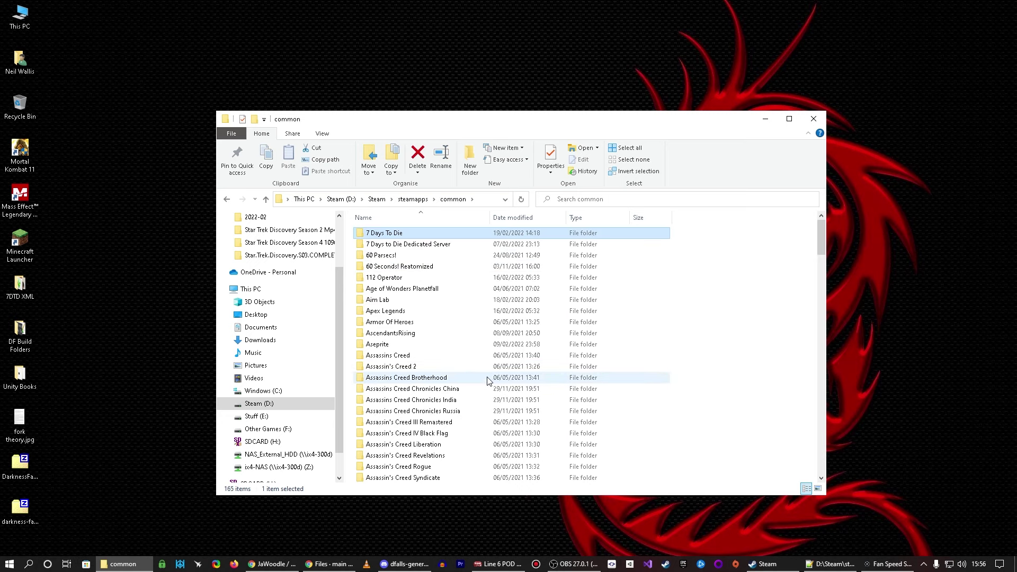
right_click(398, 233)
click(435, 467)
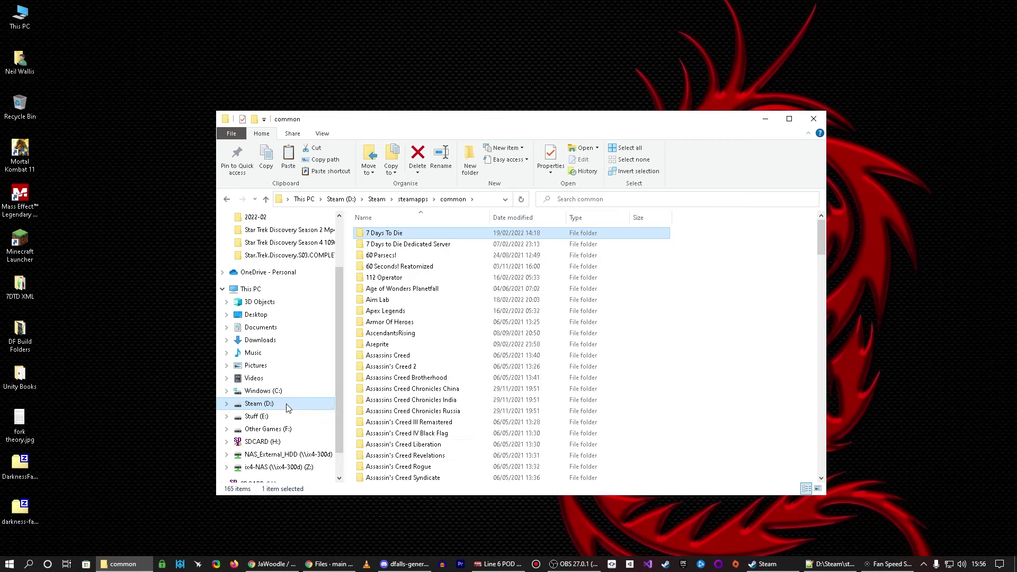
click(256, 404)
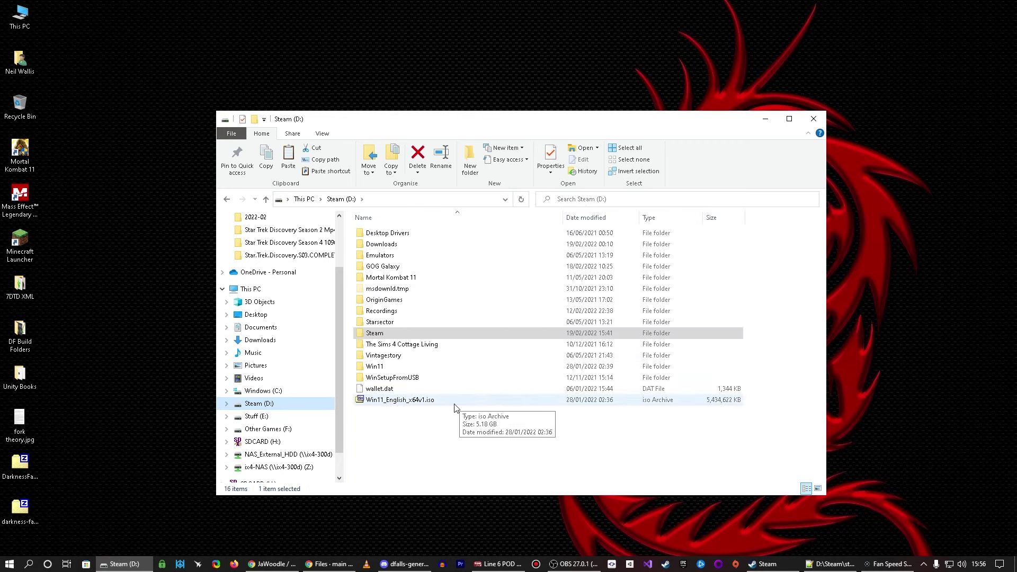
right_click(466, 451)
click(523, 342)
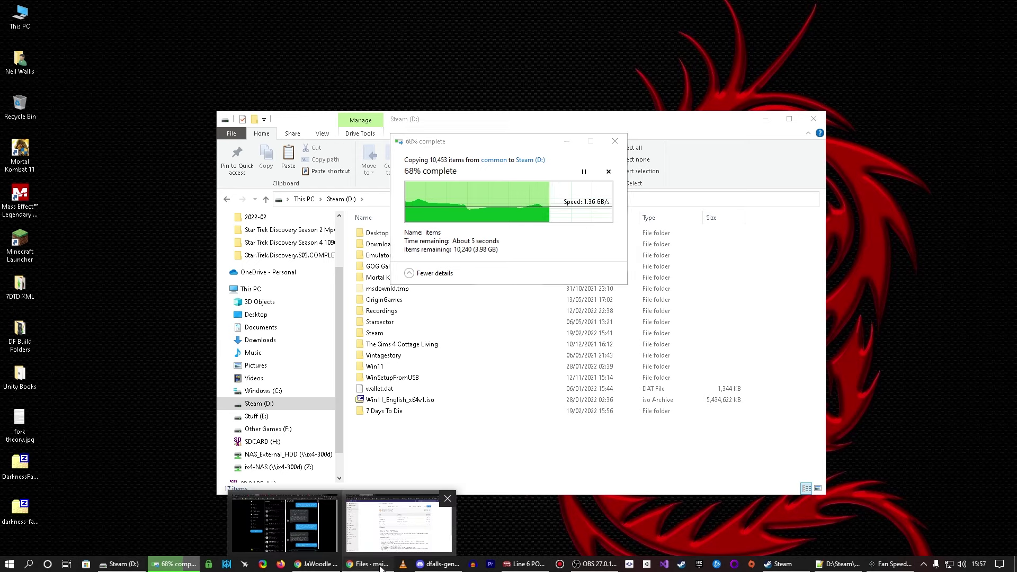
Switch to Chrome and try to download the DarknessFallsA20 repository as a zip from Azure DevOps.
click(380, 565)
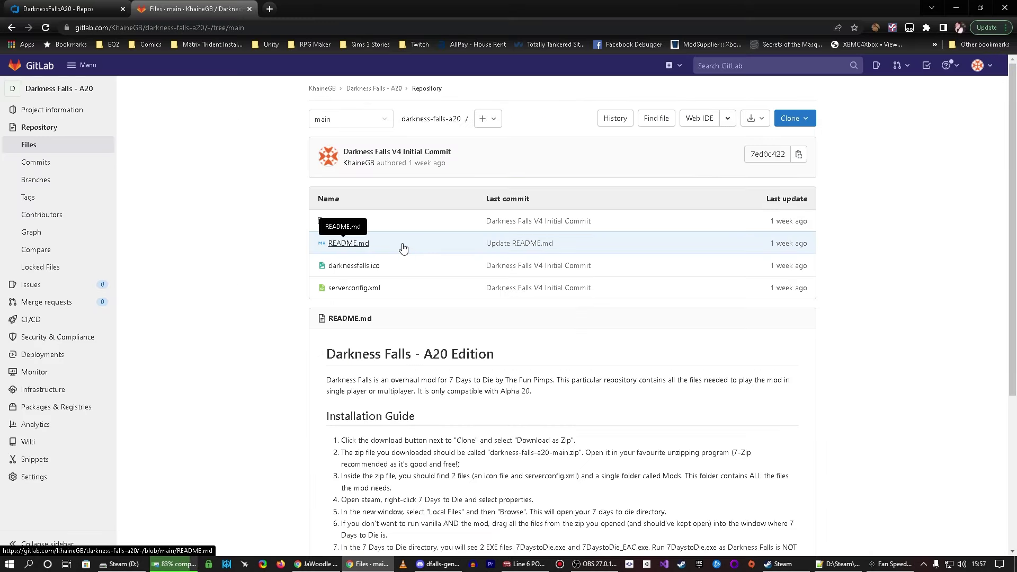
click(94, 8)
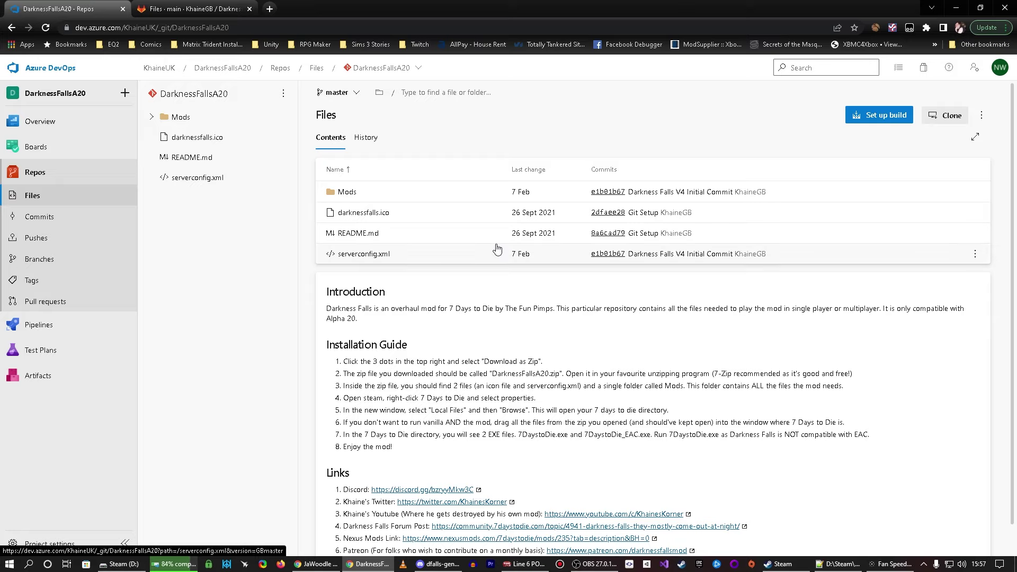
click(196, 8)
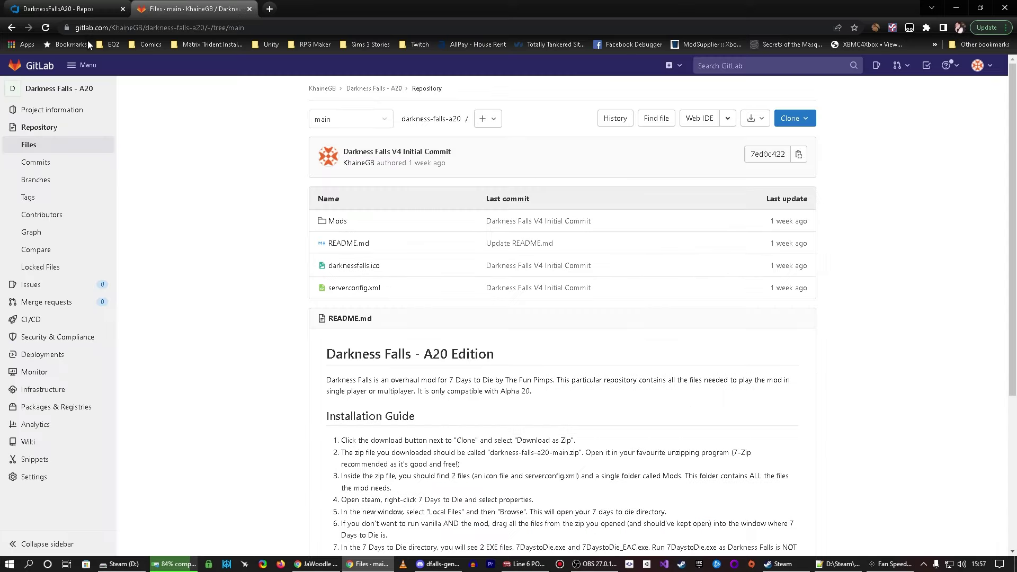
click(51, 7)
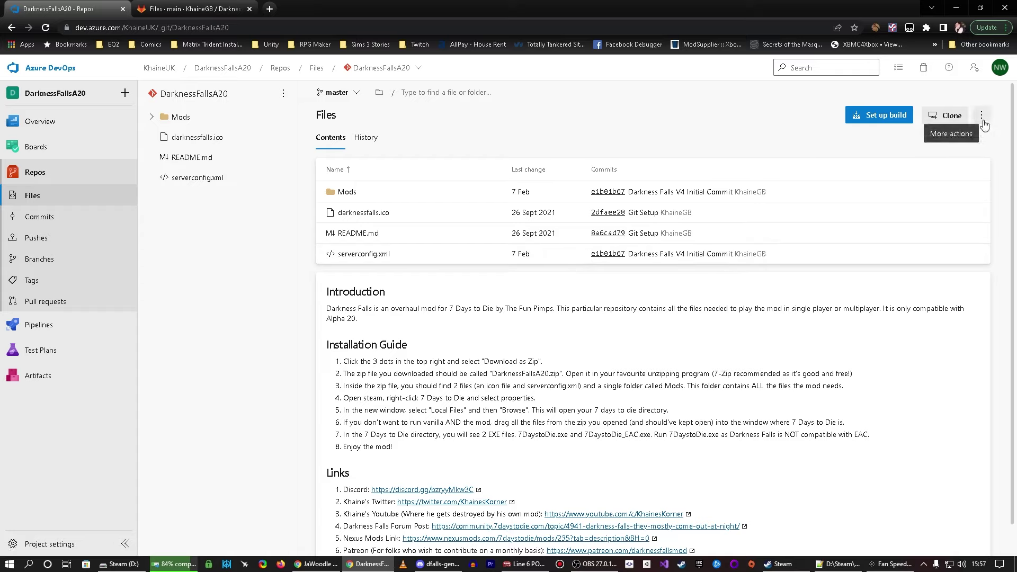
click(981, 118)
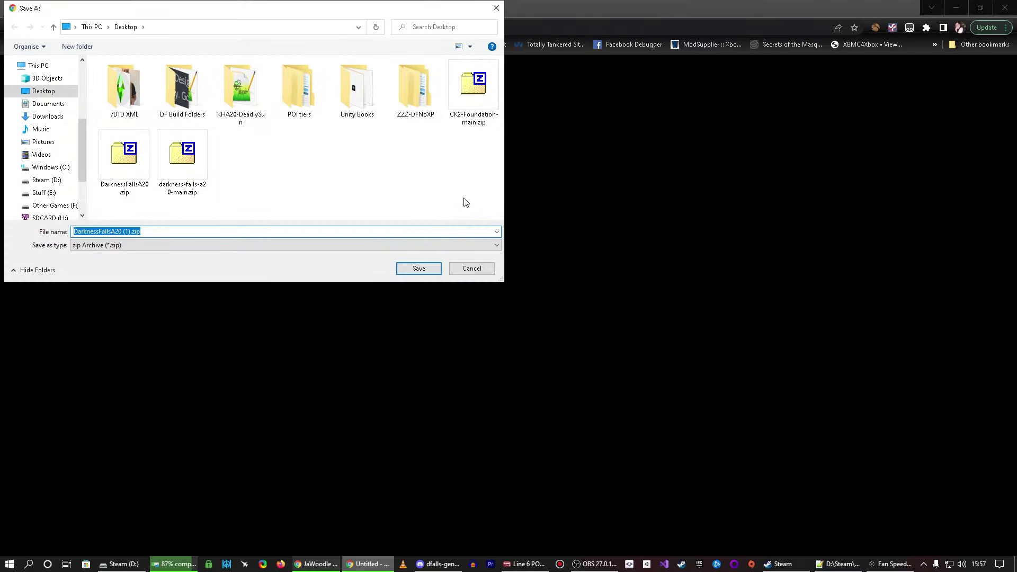
click(437, 263)
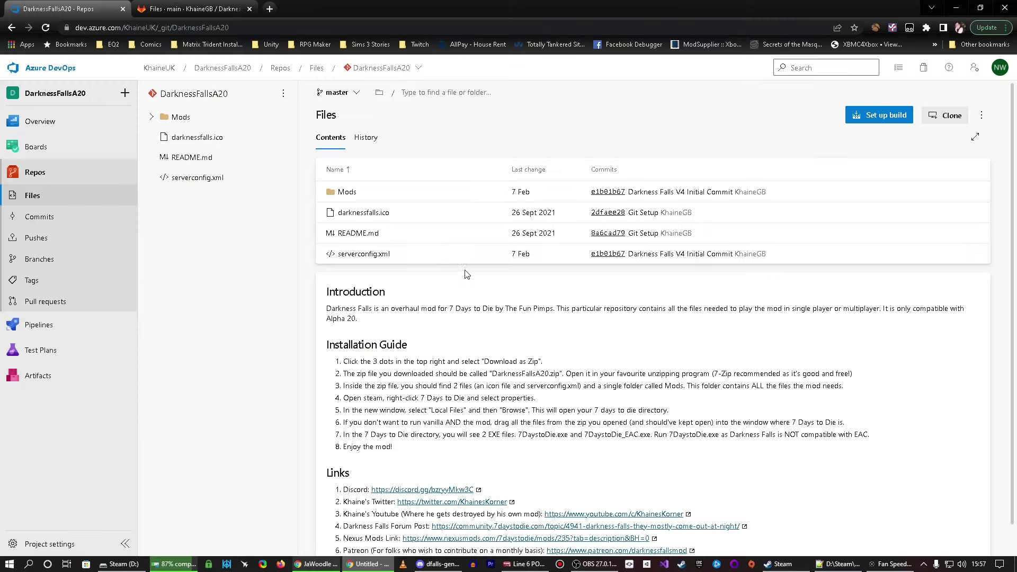
Try to download the darkness-falls-a20 repository as a zip from GitLab, and put the browser away.
click(190, 9)
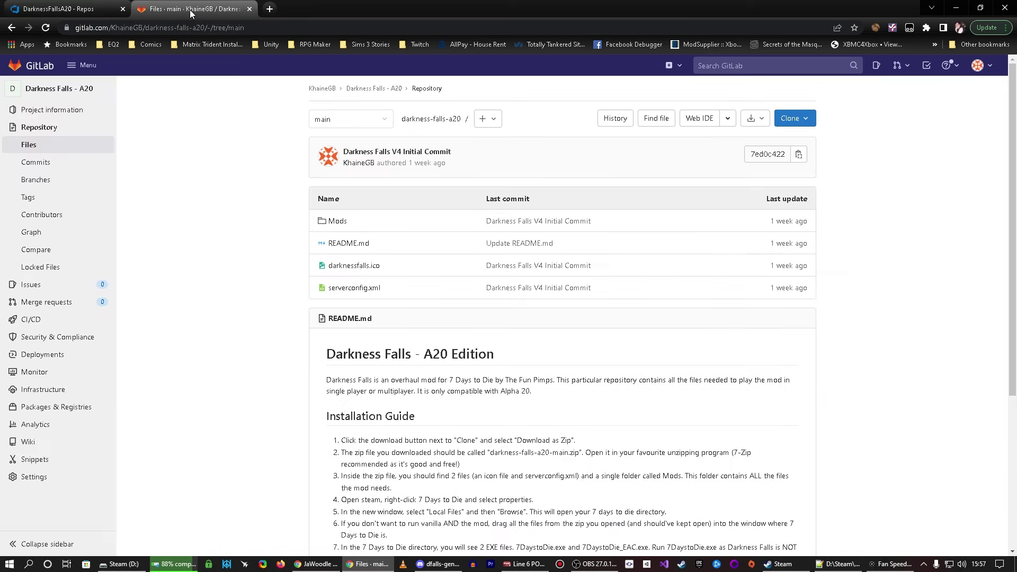
click(761, 123)
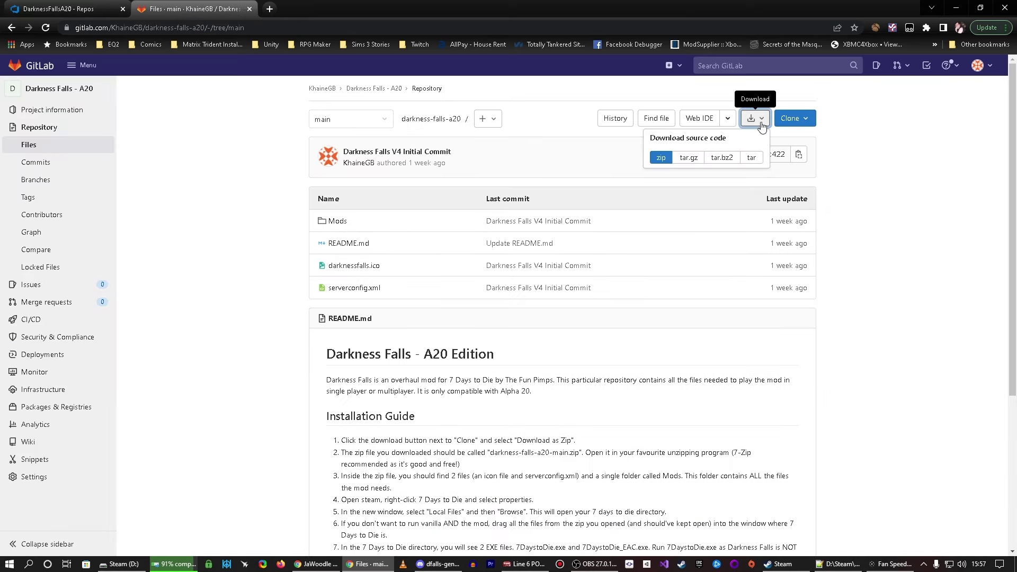
click(660, 158)
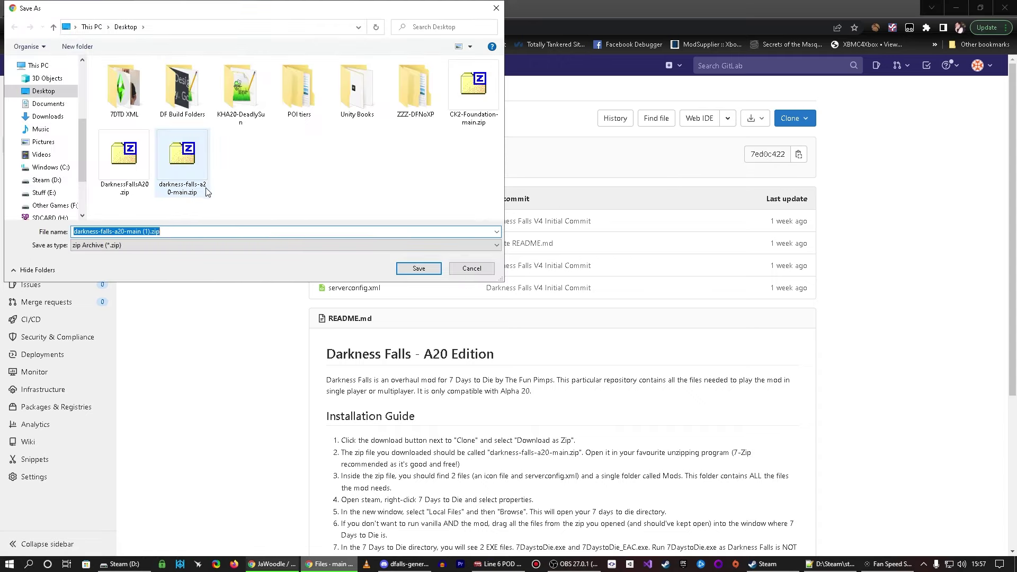
click(477, 270)
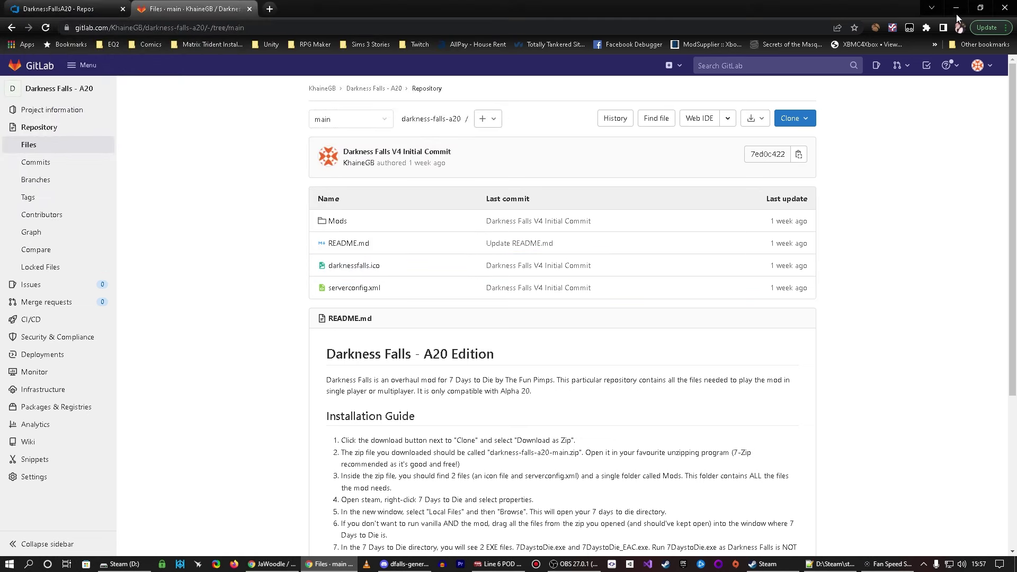
click(957, 13)
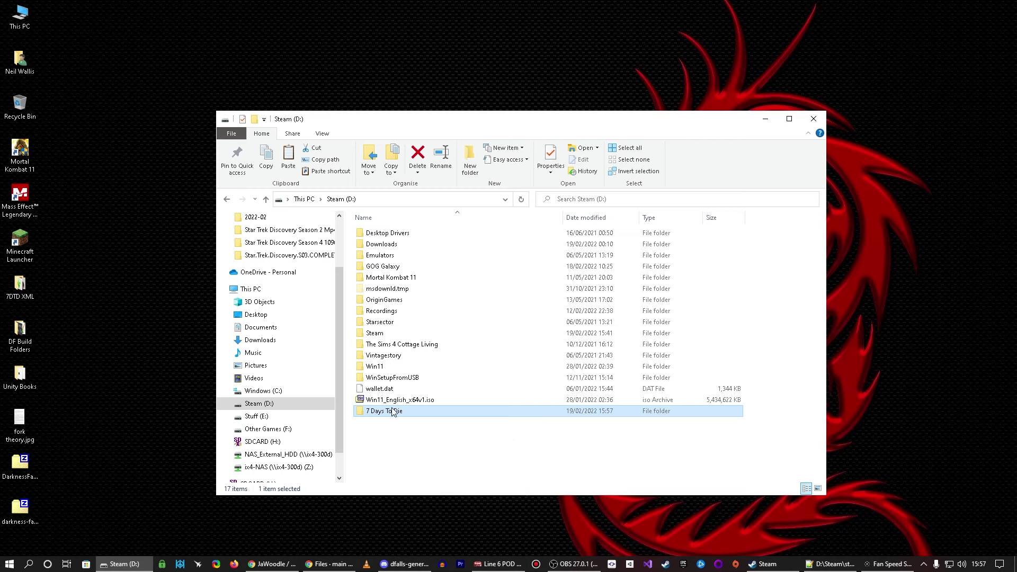
Check the contents of the copied 7 Days To Die folder on Steam (D:) and rename the folder 7DTD-A20.2-DF.
double_click(411, 413)
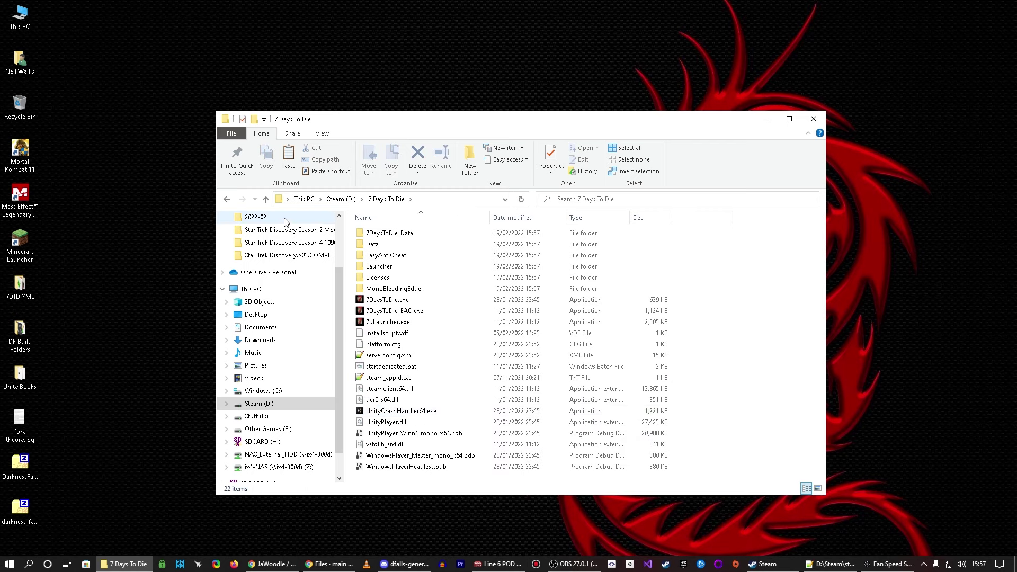
click(351, 203)
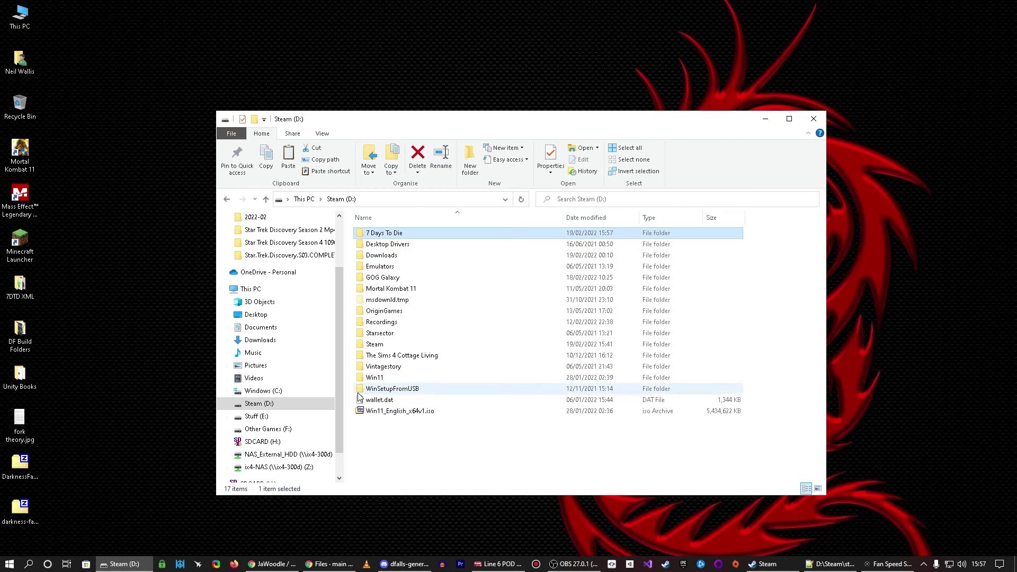
right_click(411, 230)
click(501, 513)
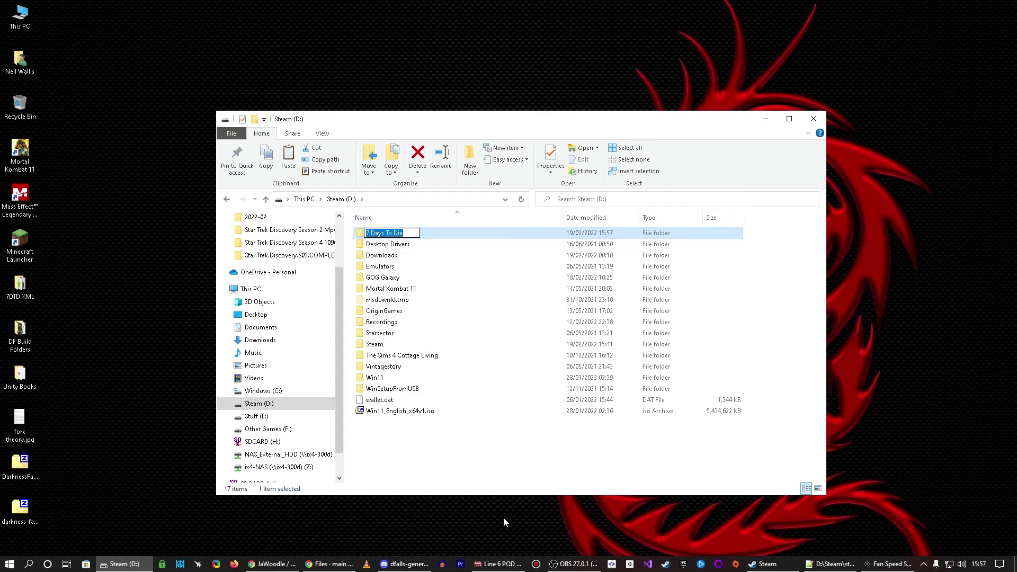
text(7DTD-A202)
key(Return)
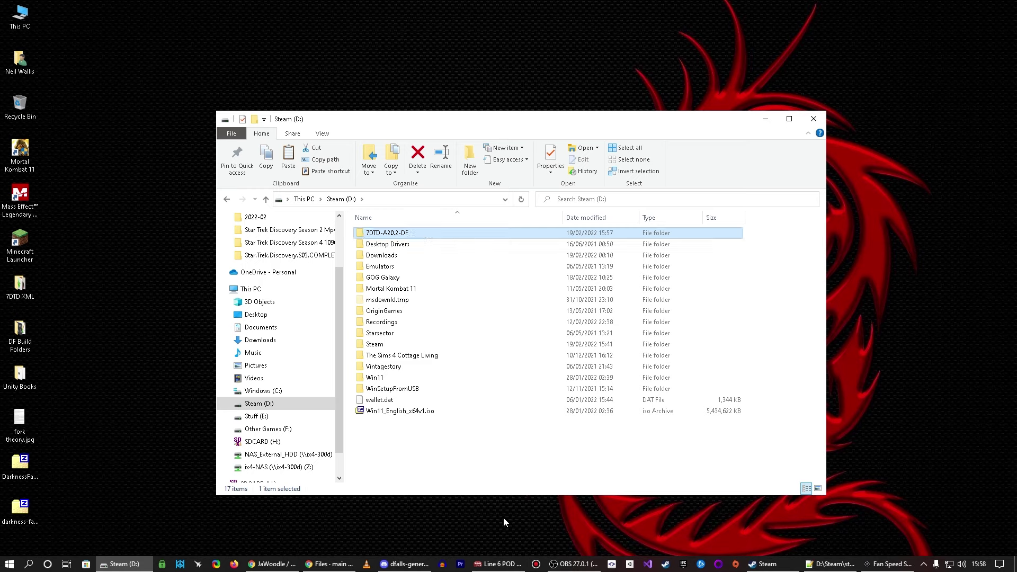
Open the 7DTD-A20.2-DF folder, and open DarknessFallsA20.zip and darkness-falls-a20-main.zip from the desktop side by side.
double_click(416, 233)
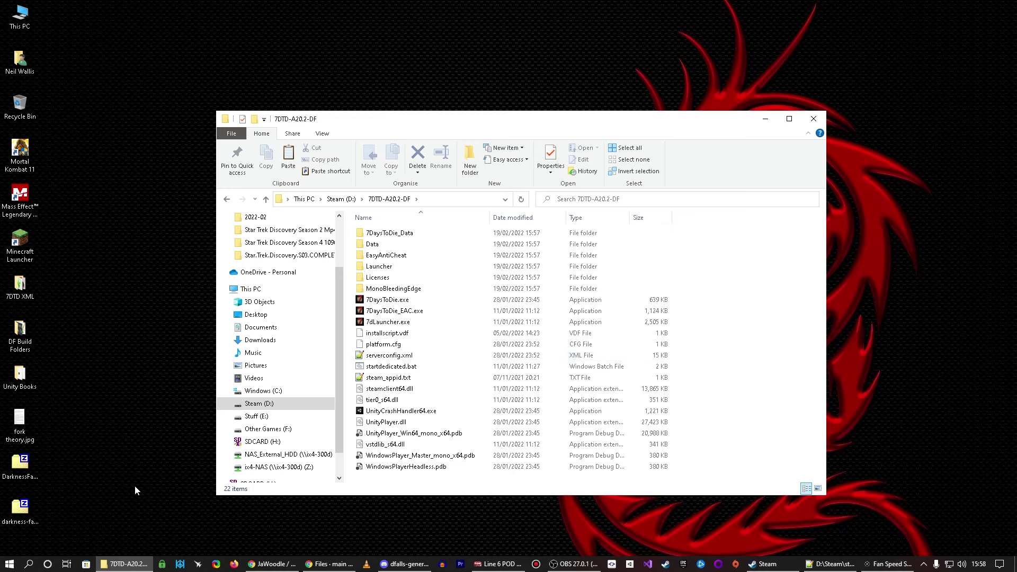
click(22, 466)
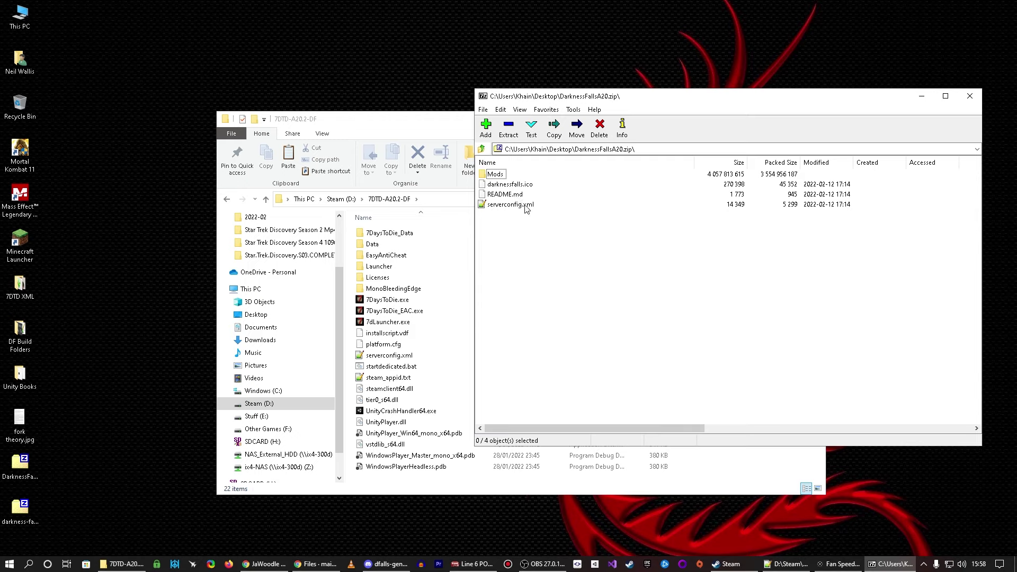
double_click(19, 508)
drag(645, 97, 192, 97)
drag(590, 99, 609, 101)
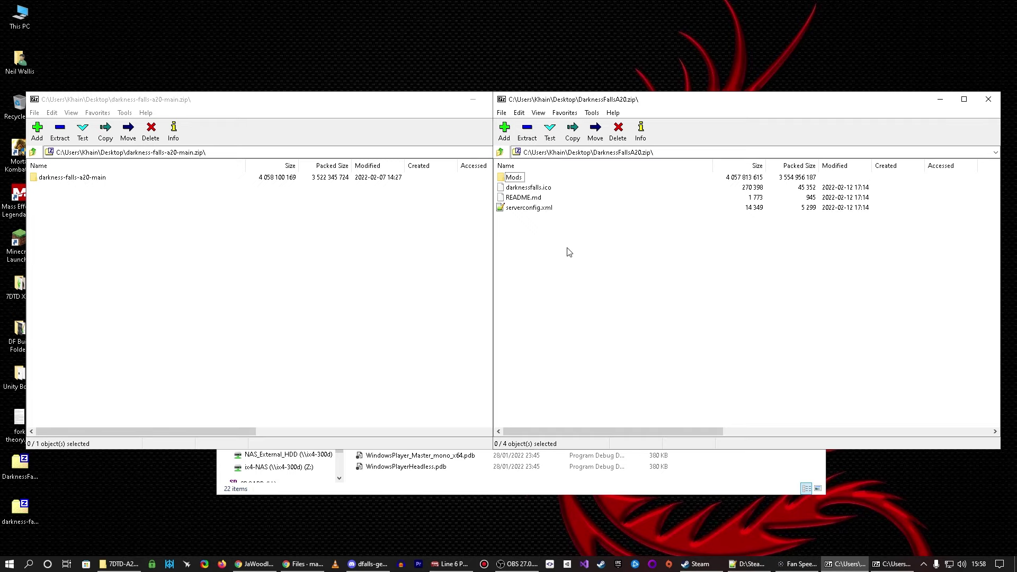
Select Mods, darknessfalls.ico and serverconfig.xml in the DarknessFallsA20.zip archive.
click(513, 177)
shift+click(529, 188)
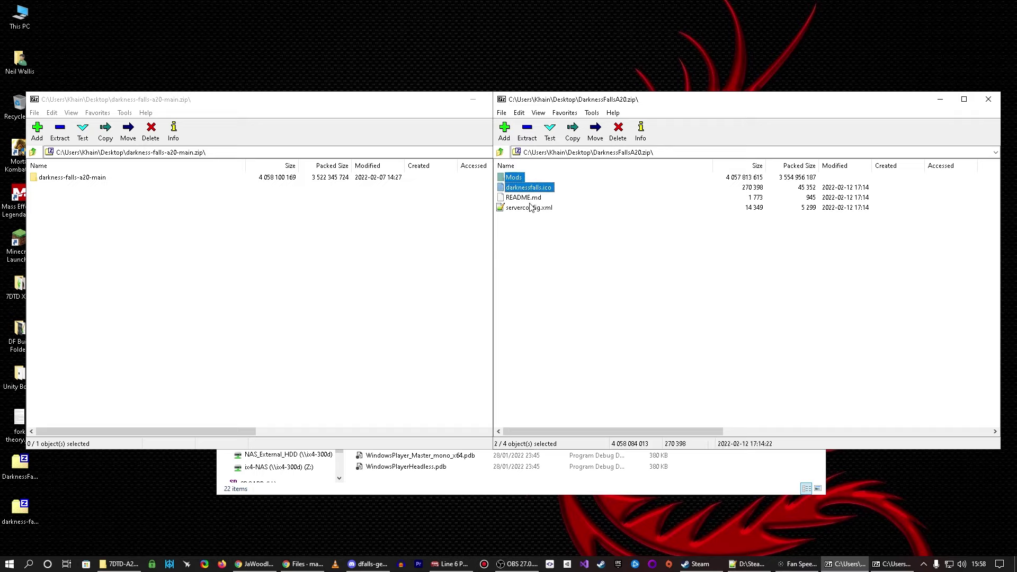
ctrl+click(530, 208)
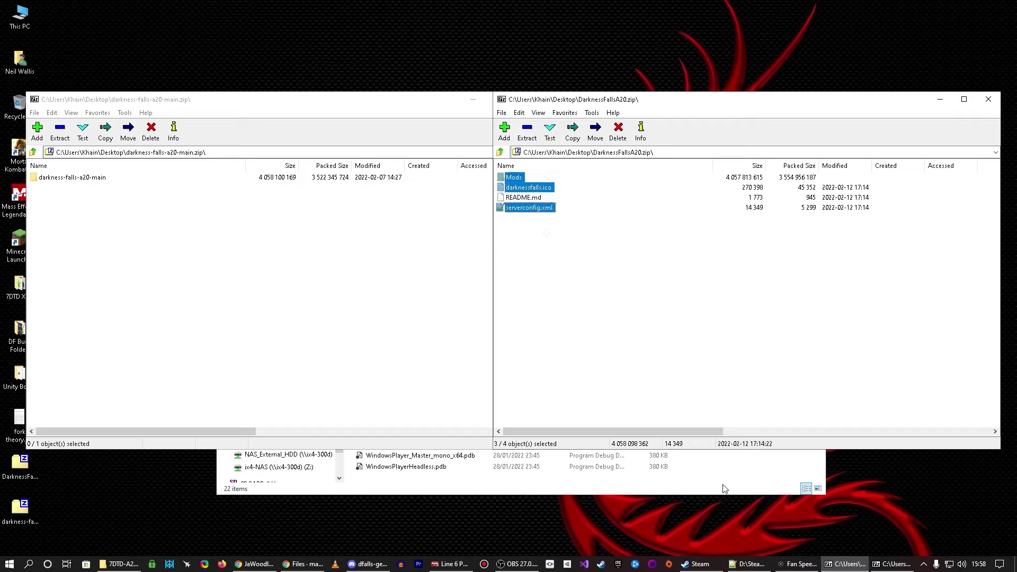
Open the darkness-falls-a20-main folder in its archive and select Mods, darknessfalls.ico and serverconfig.xml.
click(93, 178)
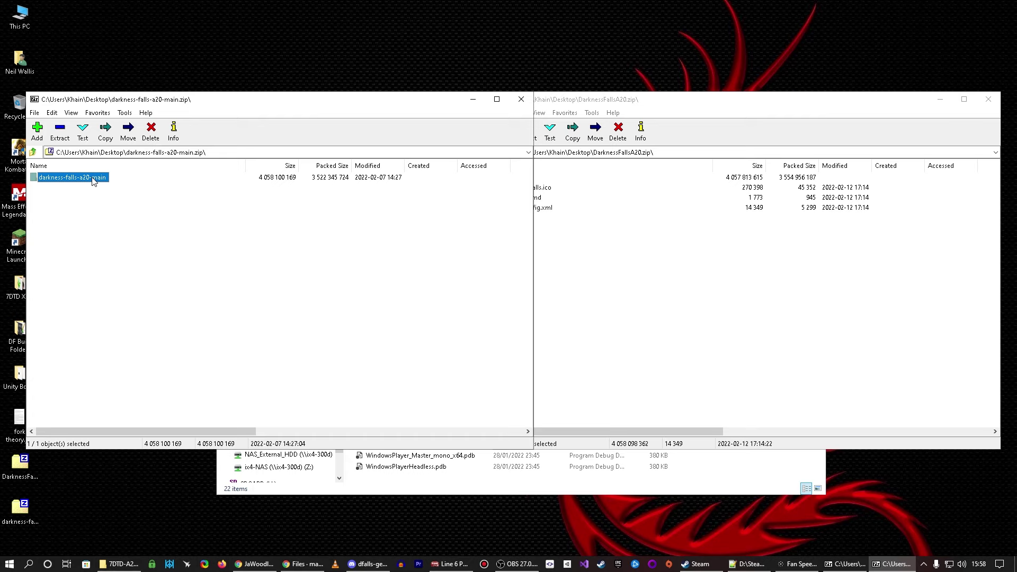
double_click(96, 181)
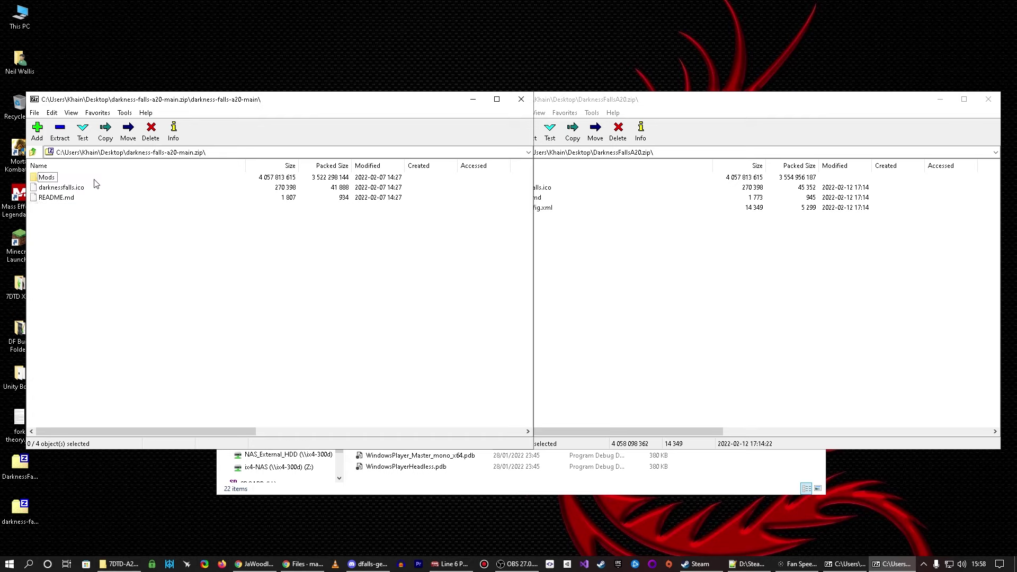
click(584, 274)
click(52, 179)
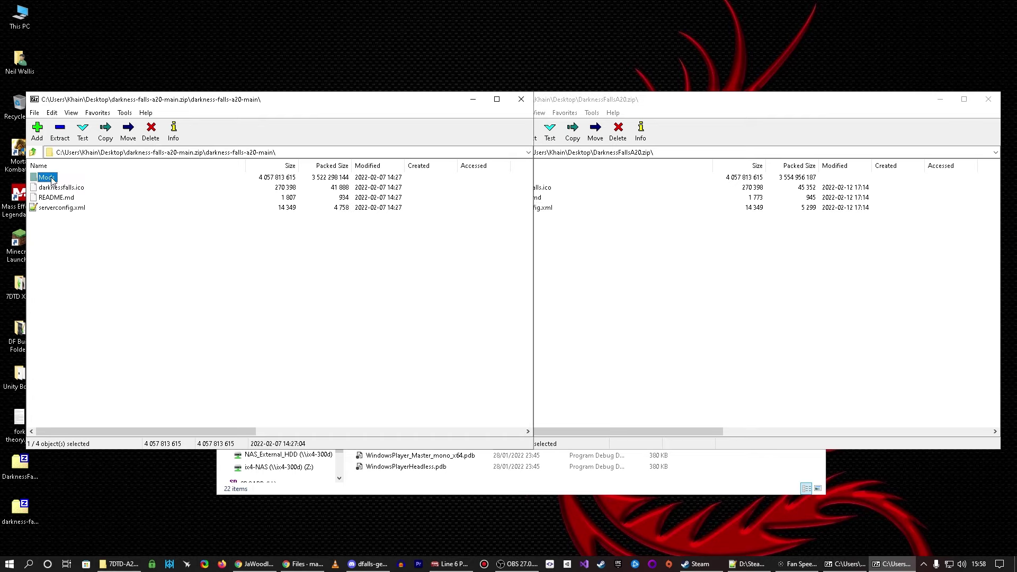
ctrl+click(68, 188)
ctrl+click(69, 207)
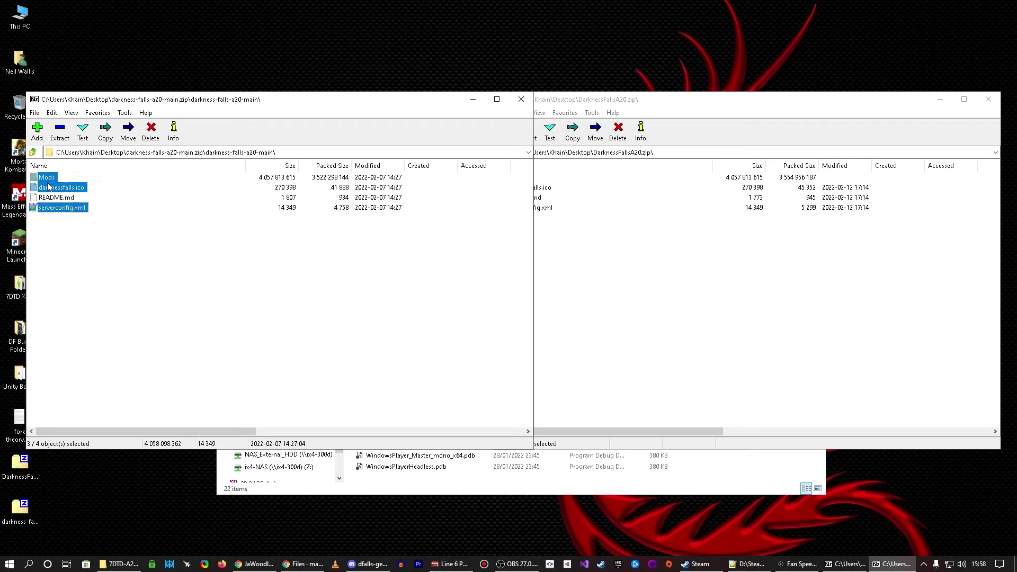
Copy the selected Mods, darknessfalls.ico and serverconfig.xml from the archive into the 7DTD-A20.2-DF folder, and close both archive windows.
drag(47, 187, 723, 480)
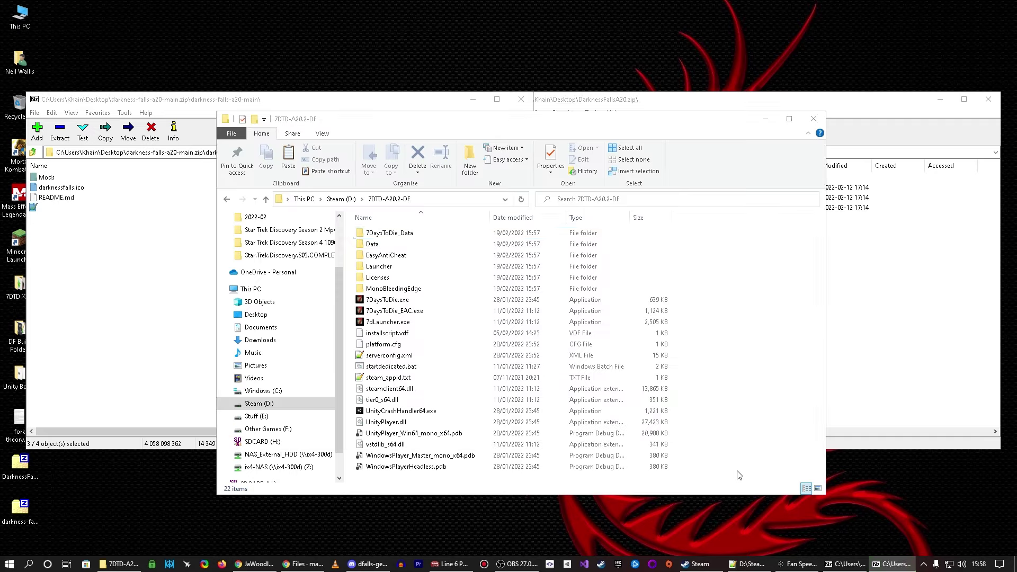
click(739, 475)
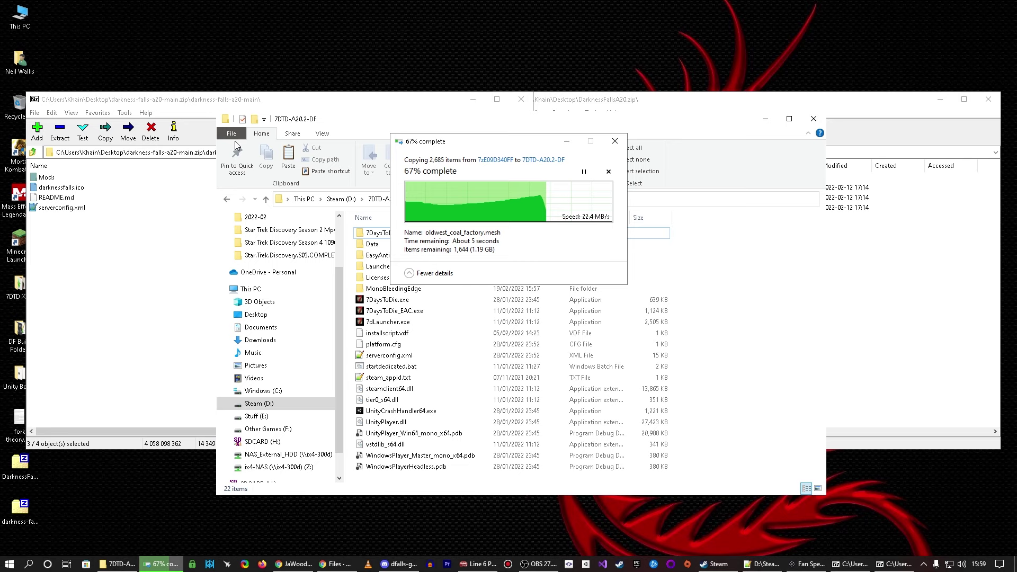
click(933, 100)
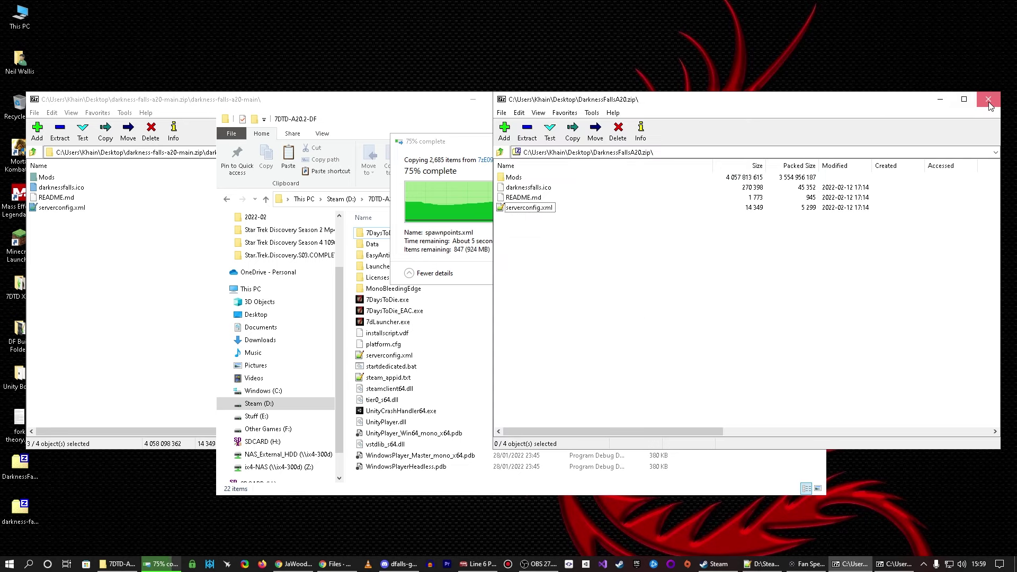
click(988, 99)
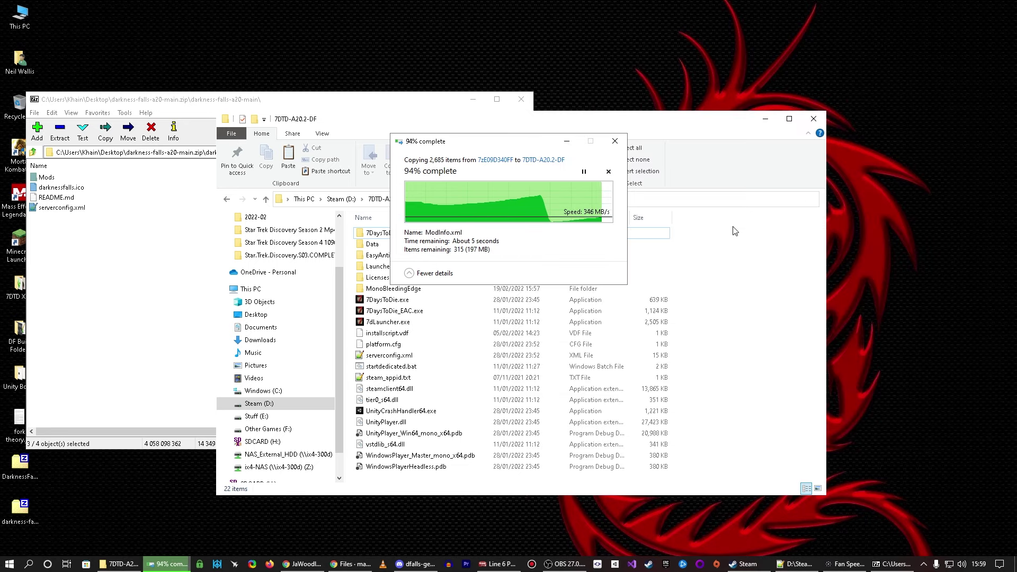
click(580, 151)
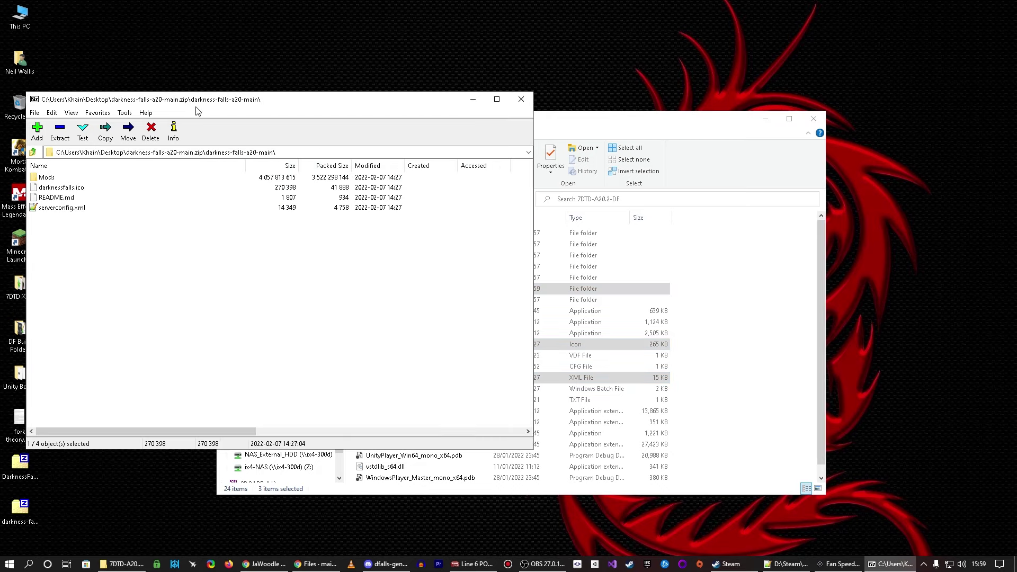
click(211, 139)
click(521, 99)
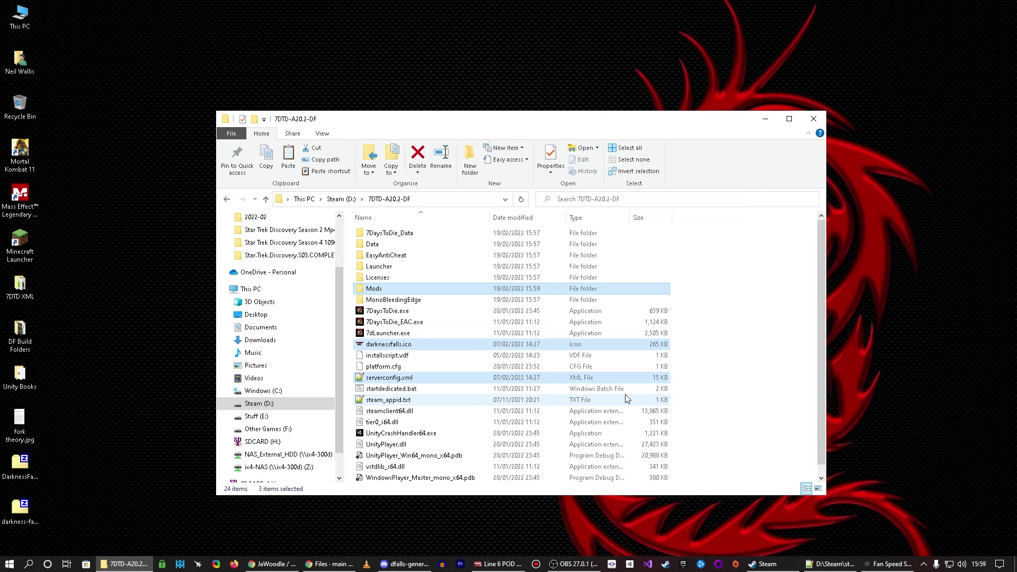
Create a desktop shortcut to 7DaysToDie.exe from the 7DTD-A20.2-DF folder.
click(431, 322)
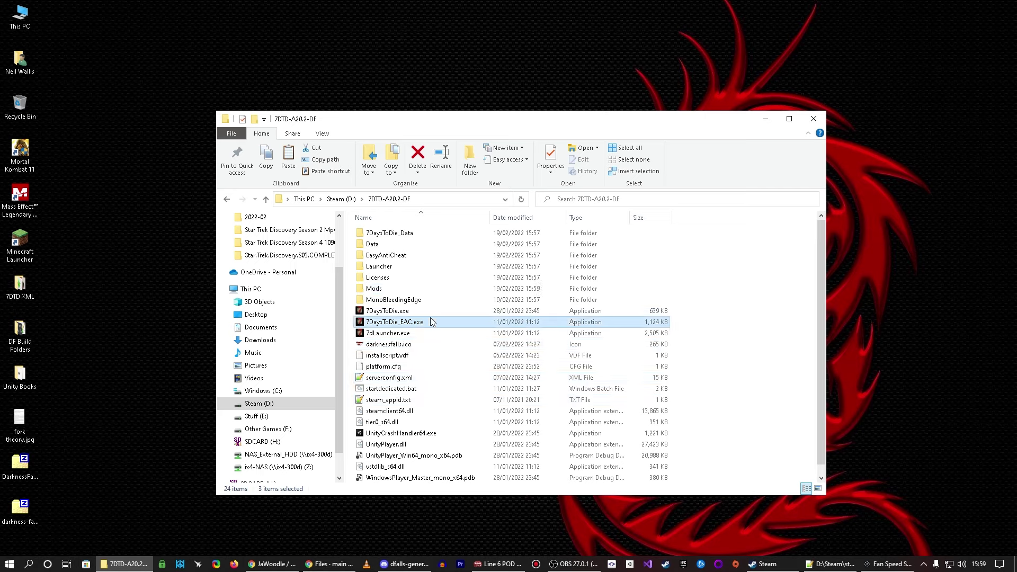
click(398, 314)
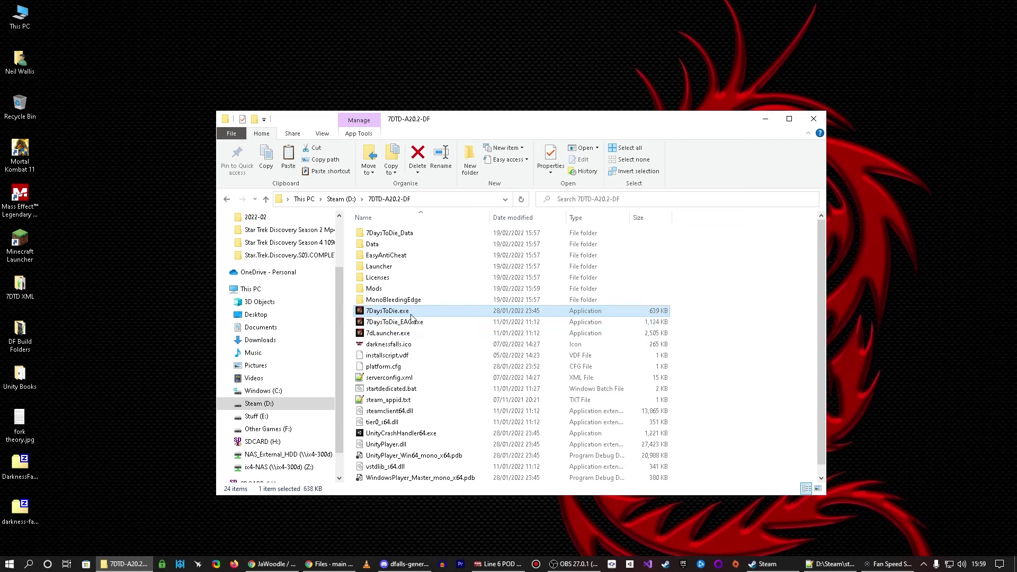
right_click(398, 316)
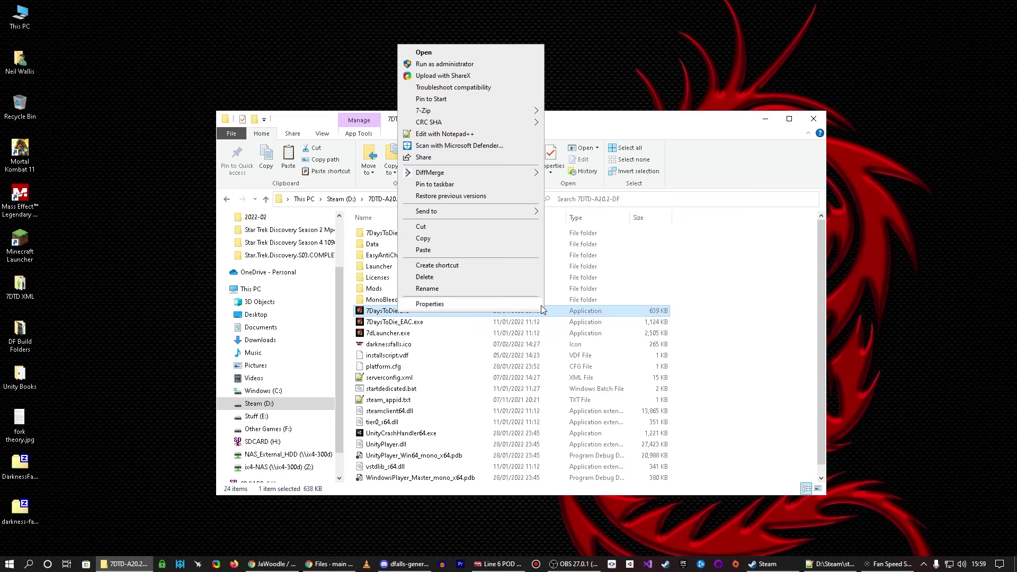
mouse_move(532, 211)
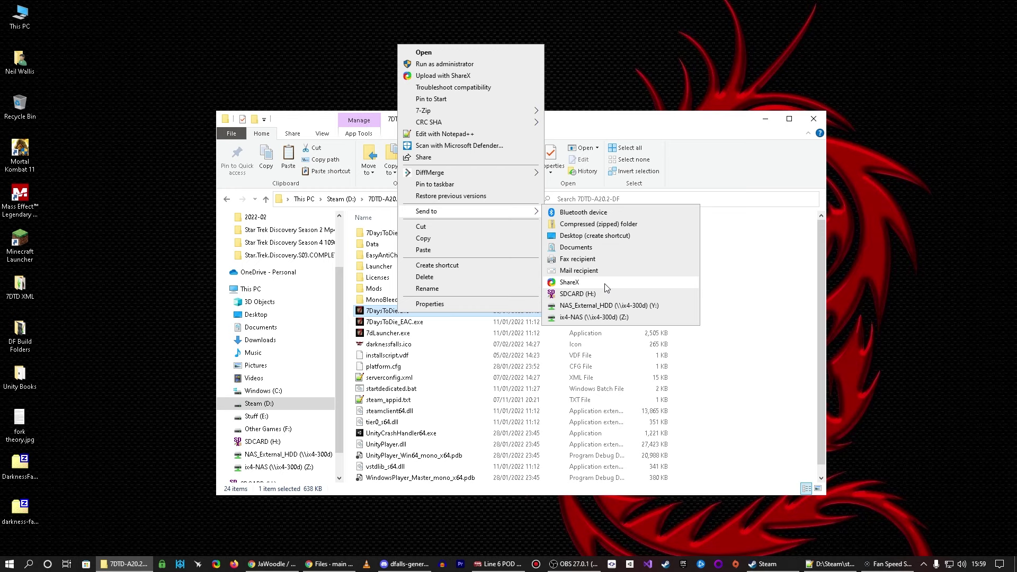
click(594, 235)
Change the icon of the 7DaysToDie.exe desktop shortcut to darknessfalls.ico from the 7DTD-A20.2-DF folder and apply it.
click(60, 23)
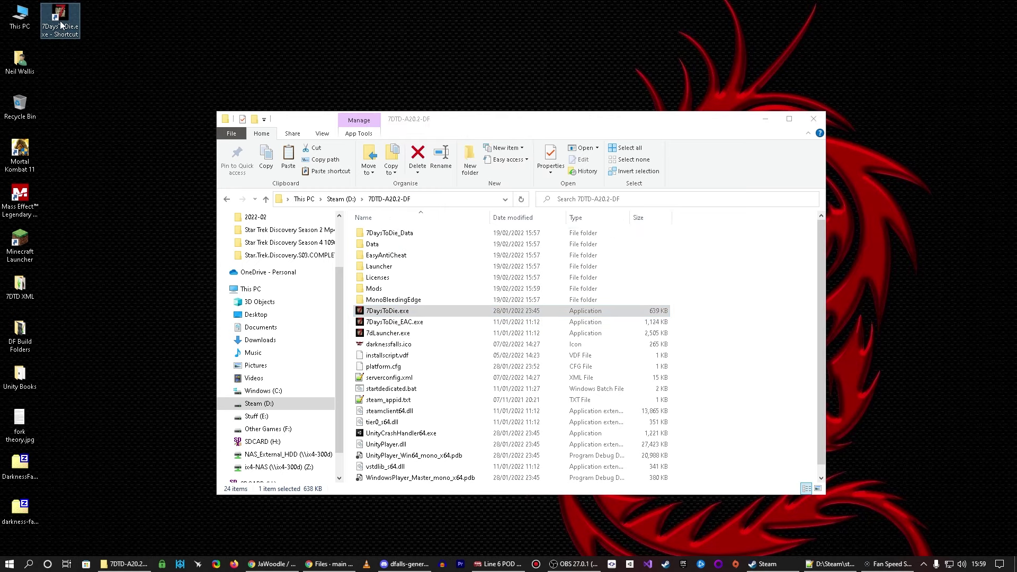
right_click(60, 35)
click(85, 297)
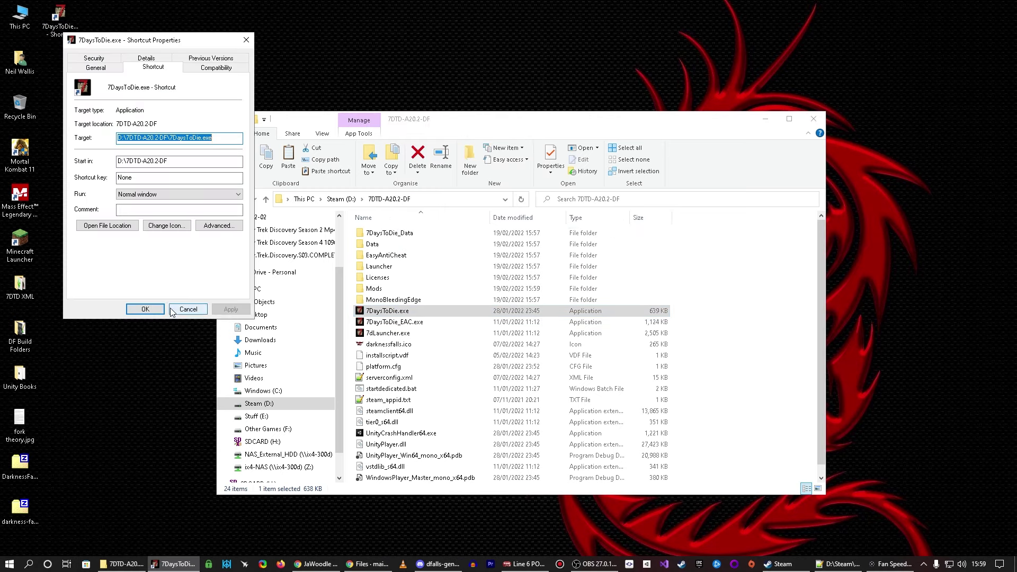
click(167, 225)
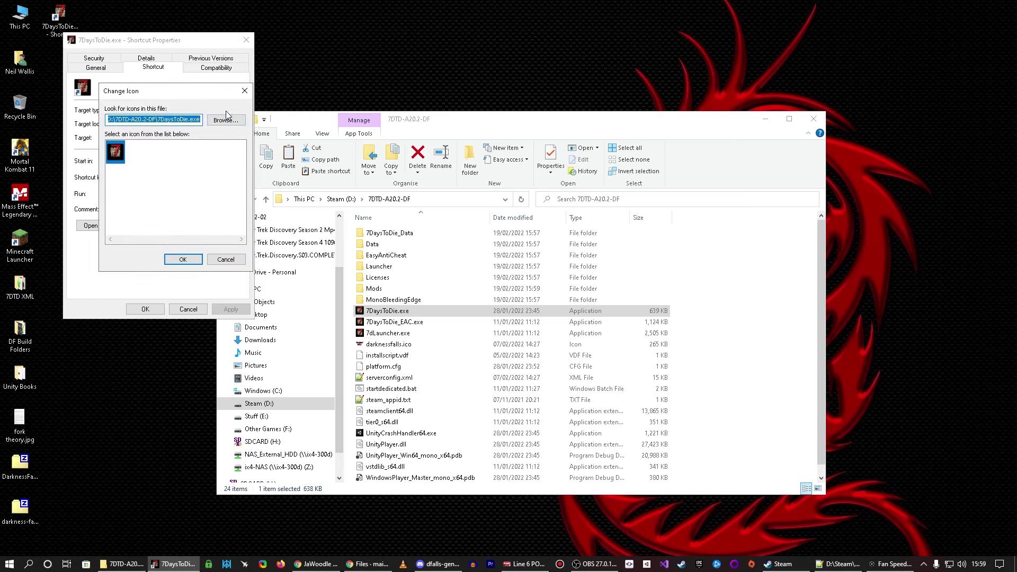
click(225, 119)
click(252, 287)
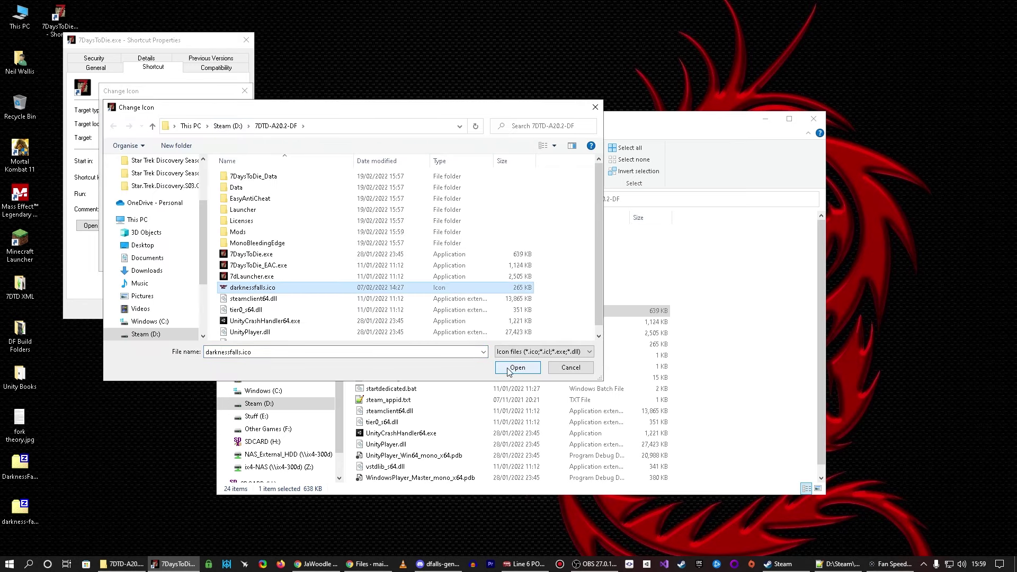
click(522, 366)
click(199, 295)
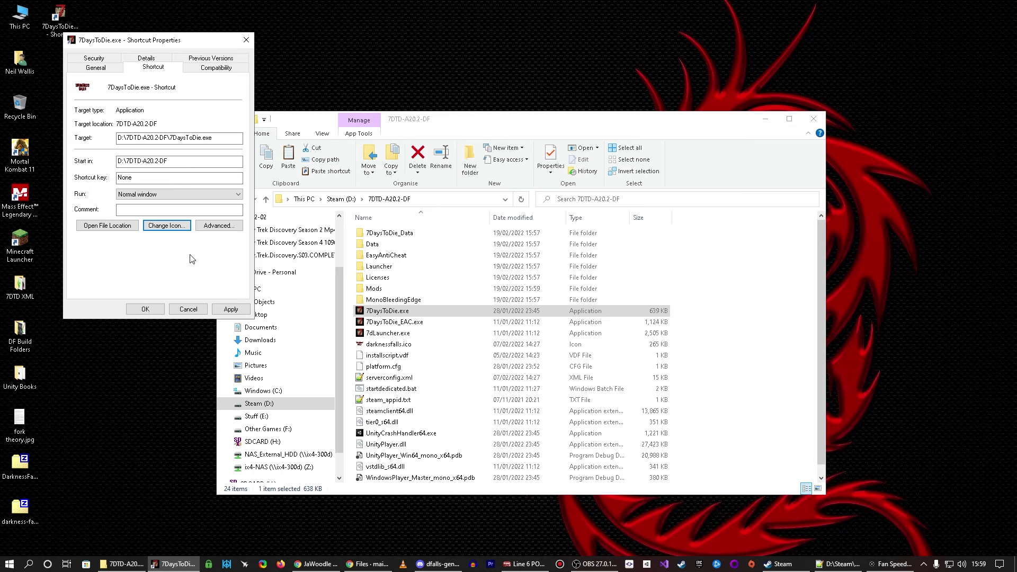
click(231, 310)
click(139, 310)
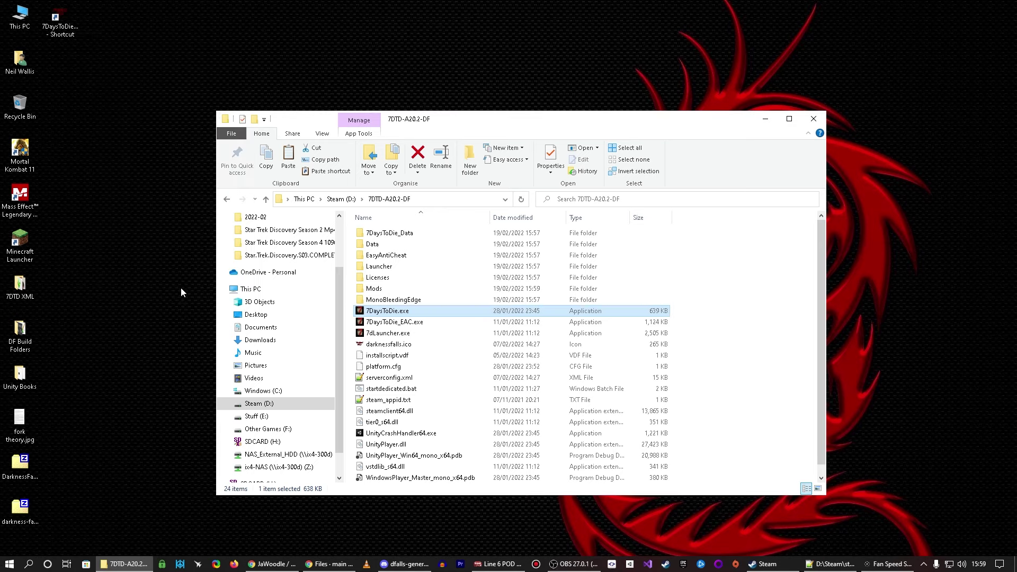
Minimize the 7DTD-A20.2-DF folder window and launch the game from the 7DaysToDie.exe desktop shortcut.
click(64, 35)
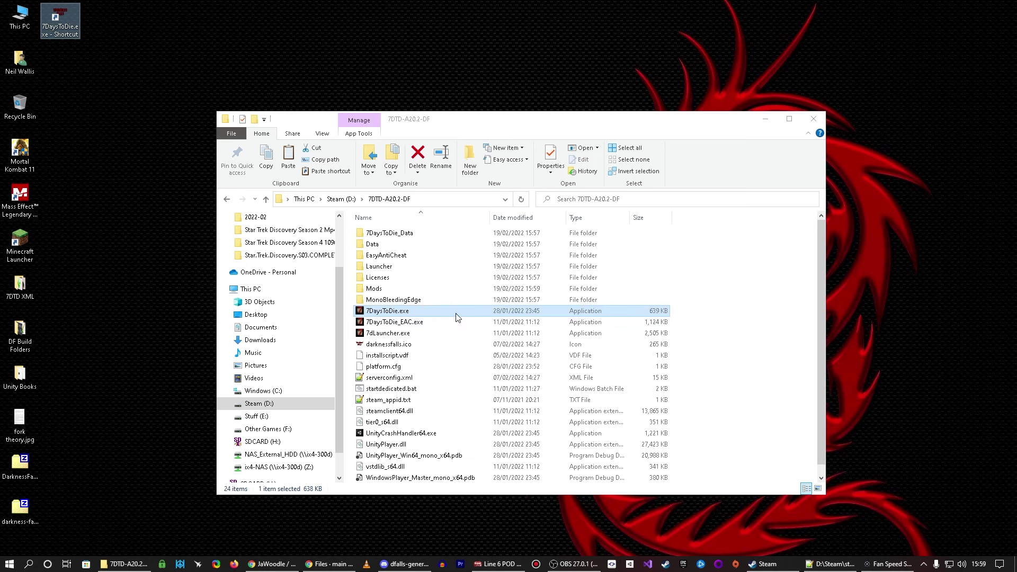
click(763, 119)
double_click(61, 22)
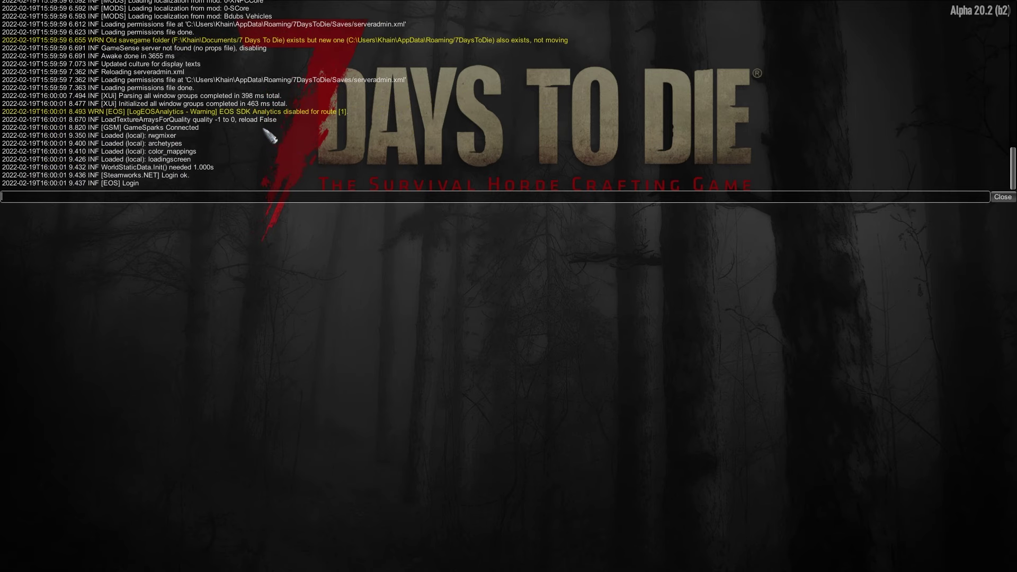
Examine the mod loading entries and warnings in the game's console log, and close the console.
scroll(275, 154, up, 15)
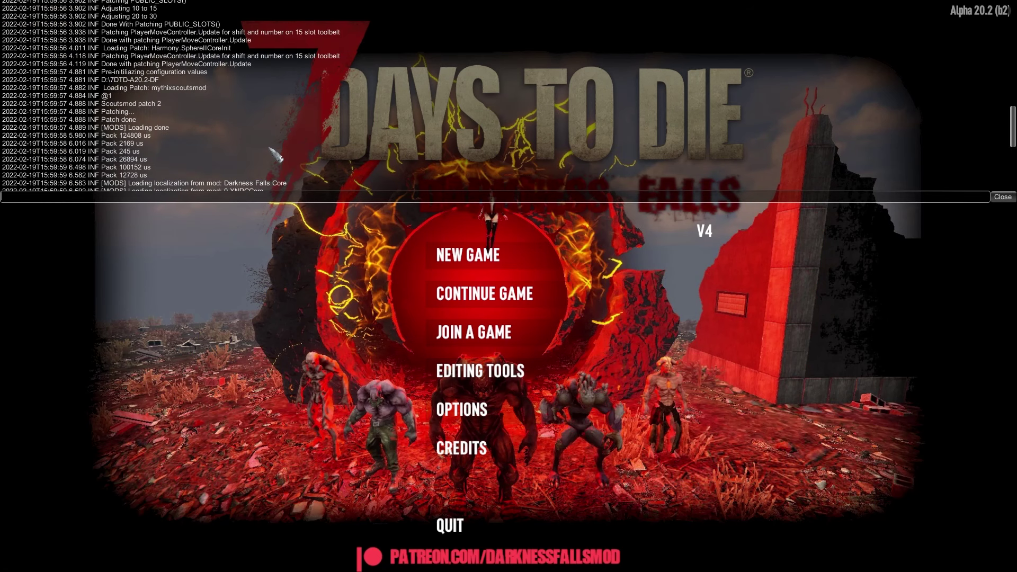
scroll(177, 98, down, 8)
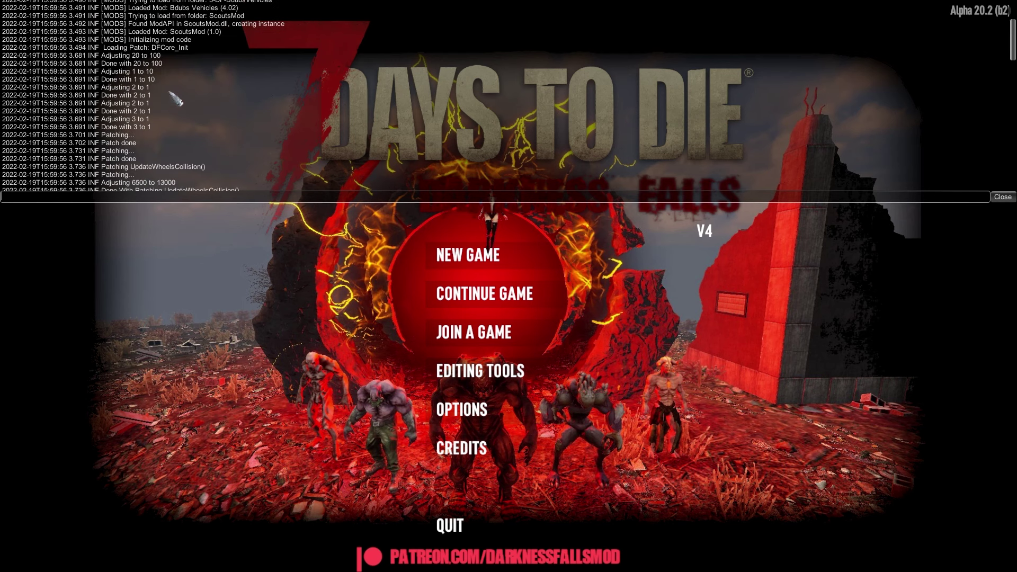
scroll(139, 167, down, 15)
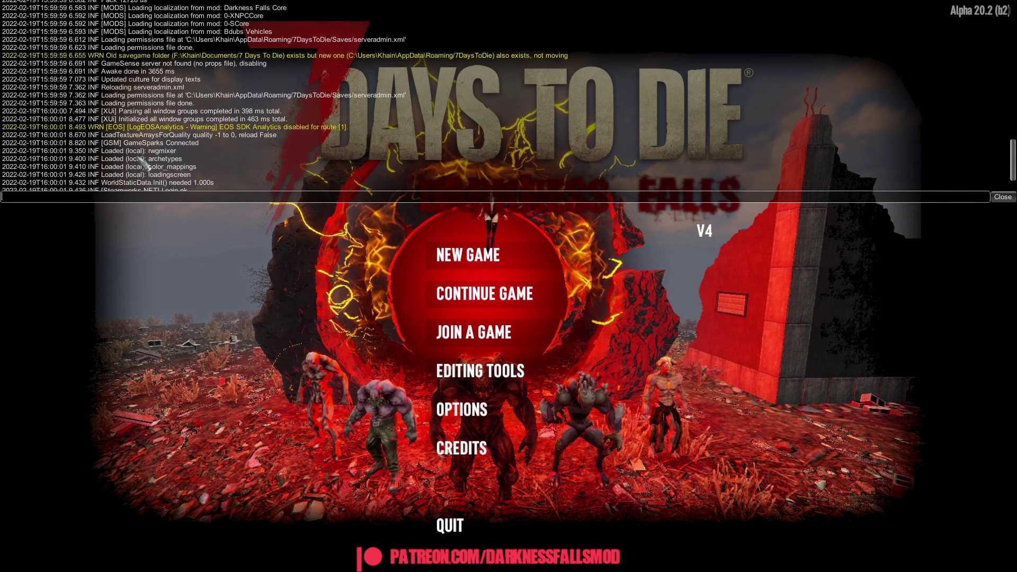
click(1003, 197)
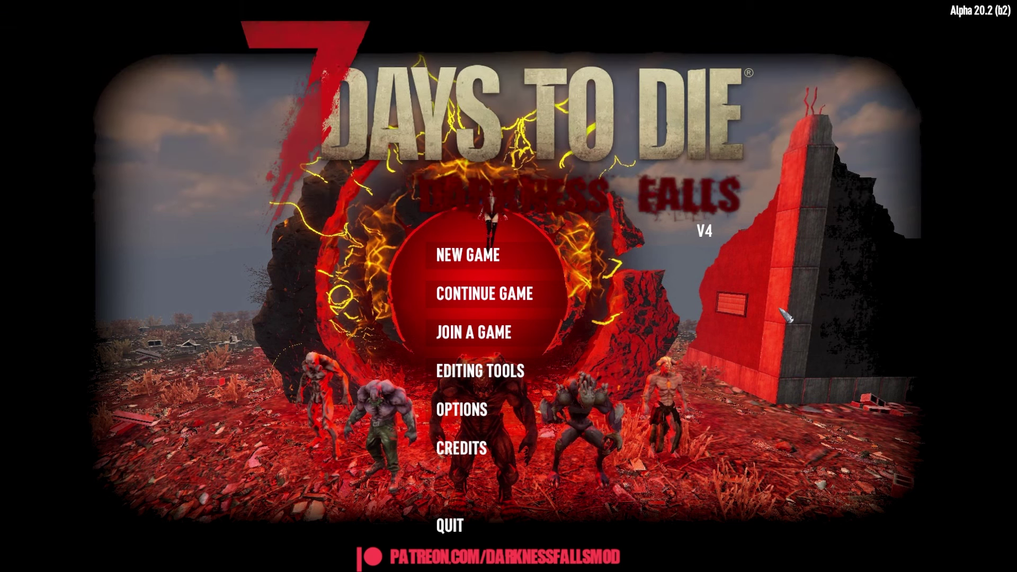